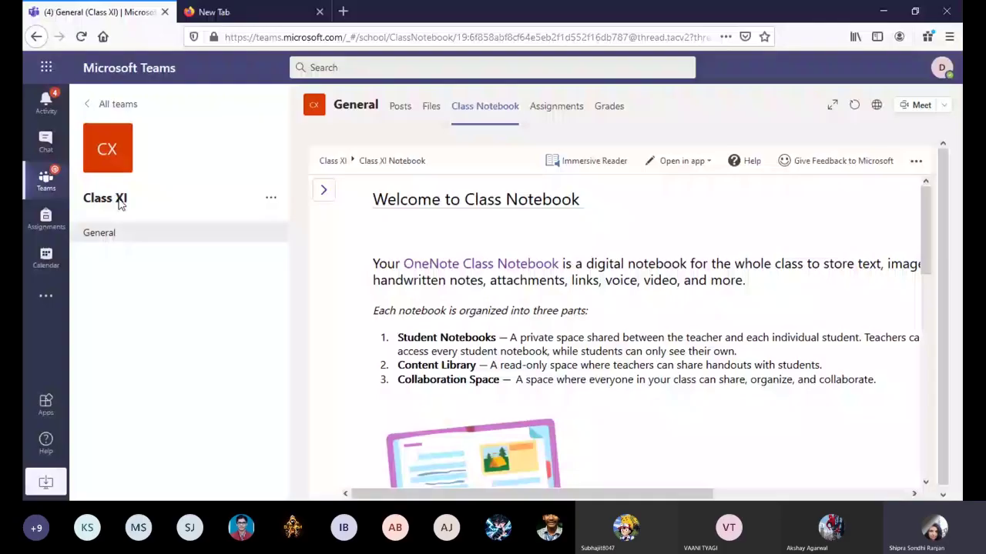
Step: Go back to All teams and open the Class 11 C 2020-21 team's General channel
left_click(115, 104)
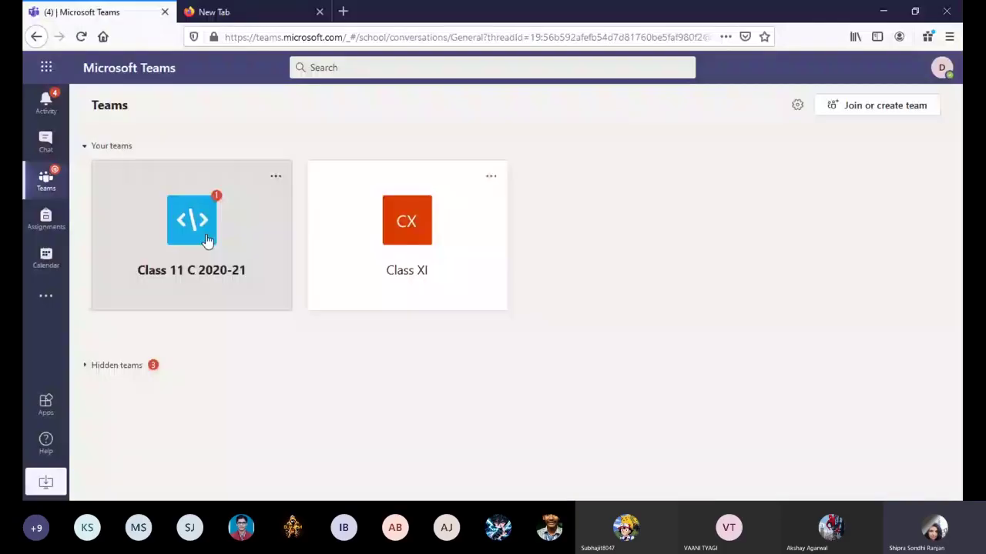
left_click(205, 241)
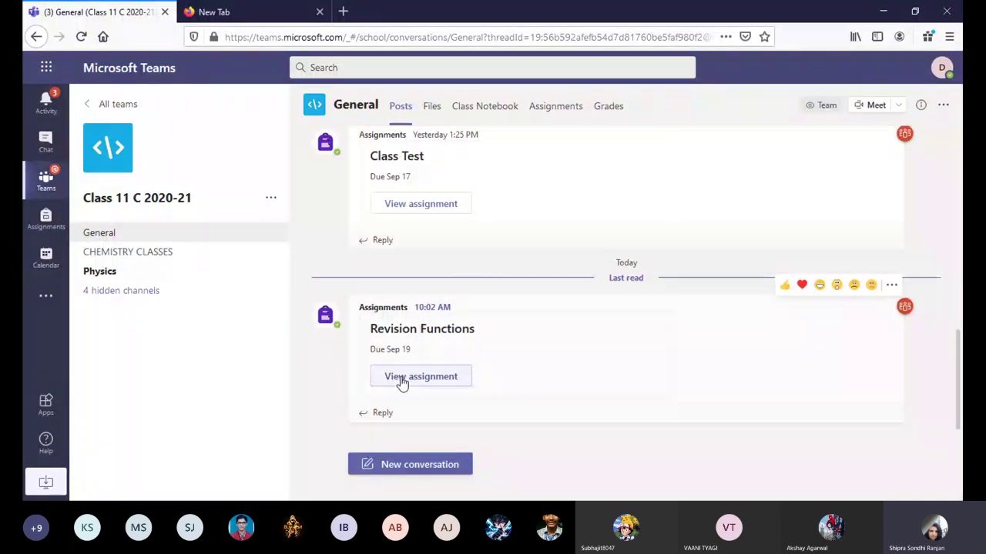
Step: View the Revision Functions assignment, due tomorrow at 11:59 PM
left_click(402, 383)
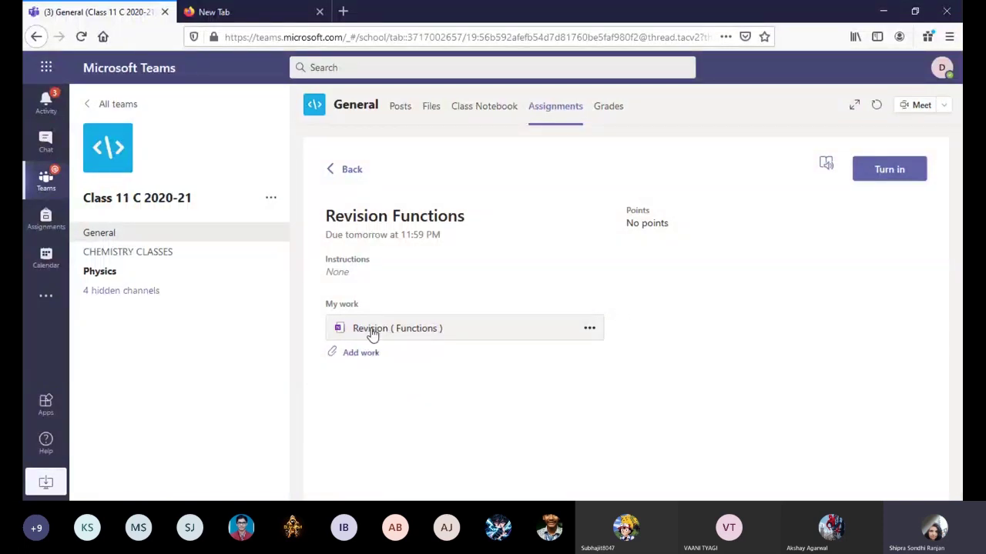
Step: Open the Revision ( Functions ) work from My work in OneNote Online
left_click(589, 329)
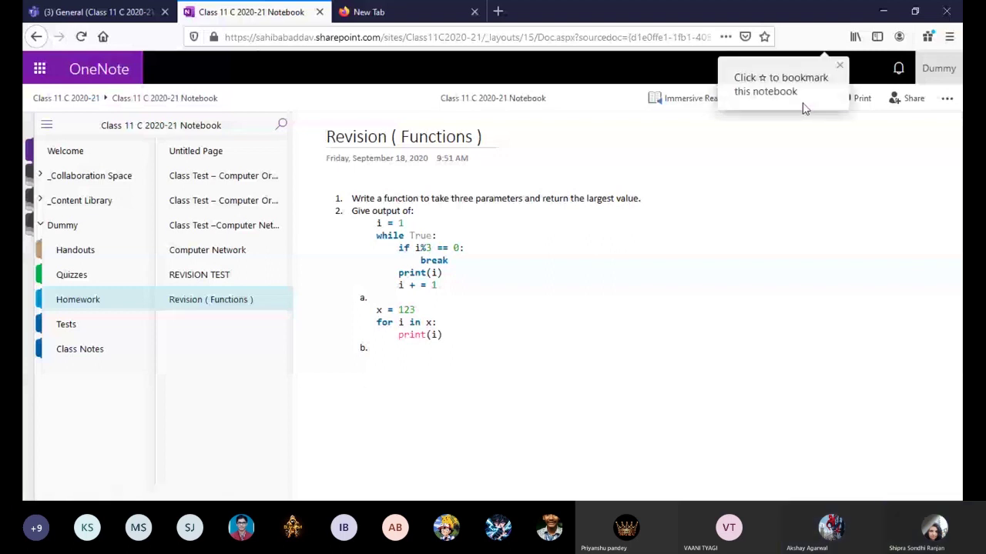
Step: Switch the Revision ( Functions ) page to Edit in Browser mode
left_click(839, 64)
left_click(815, 102)
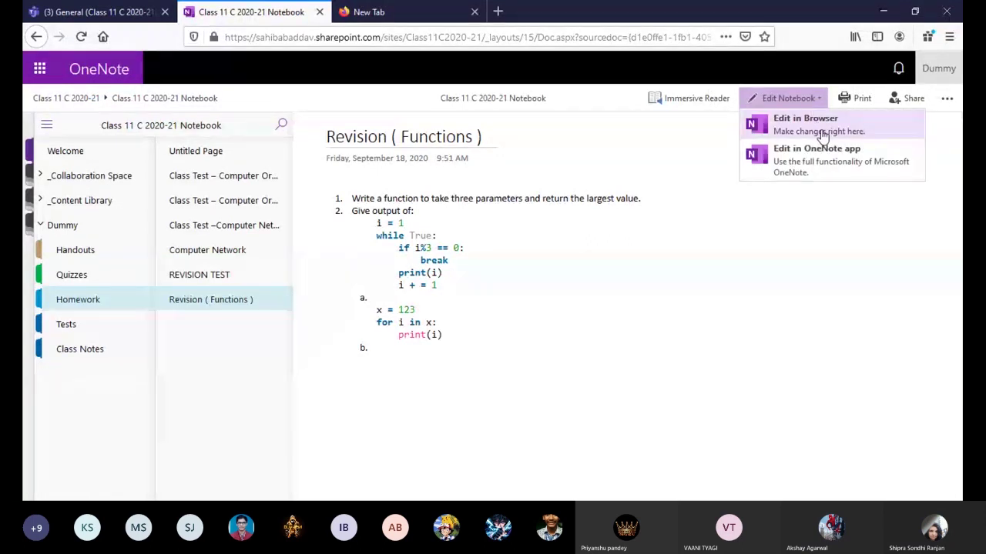
left_click(822, 136)
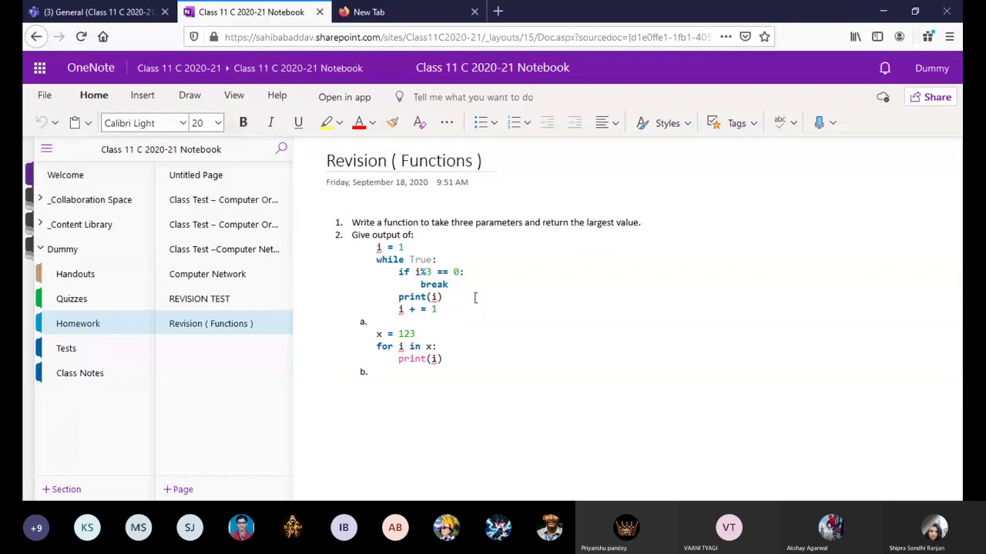
Step: Place the insertion point at list item b and list the Insert > File options
left_click(396, 369)
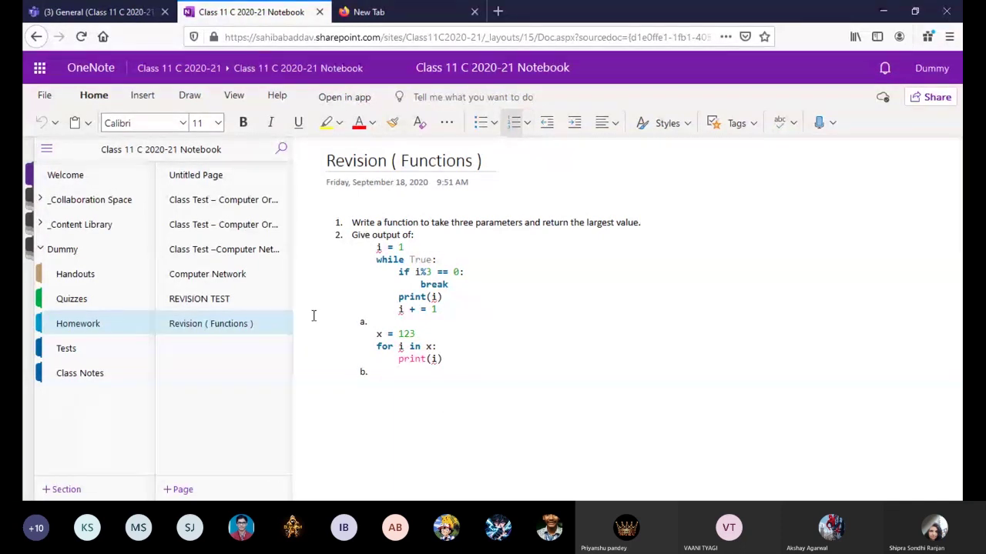
left_click(143, 100)
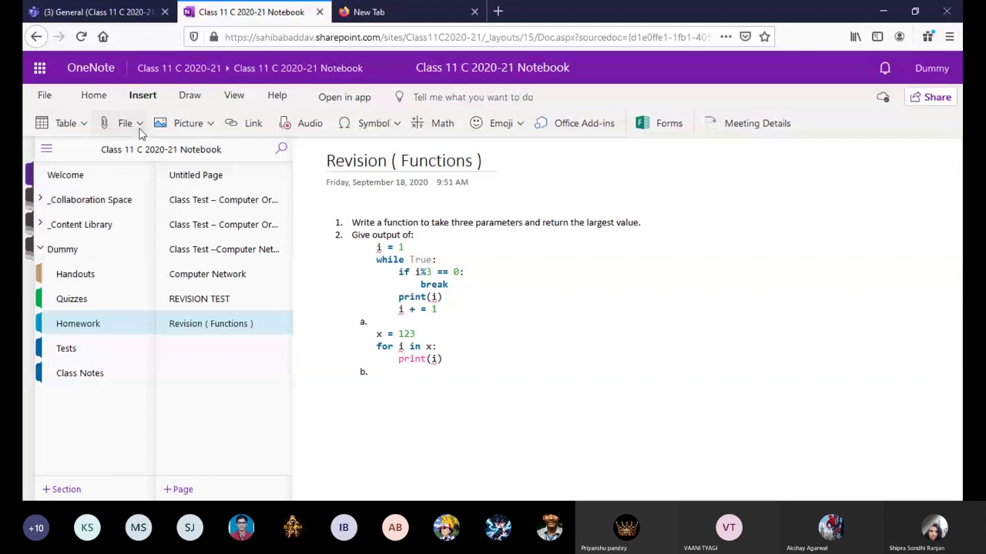
left_click(137, 126)
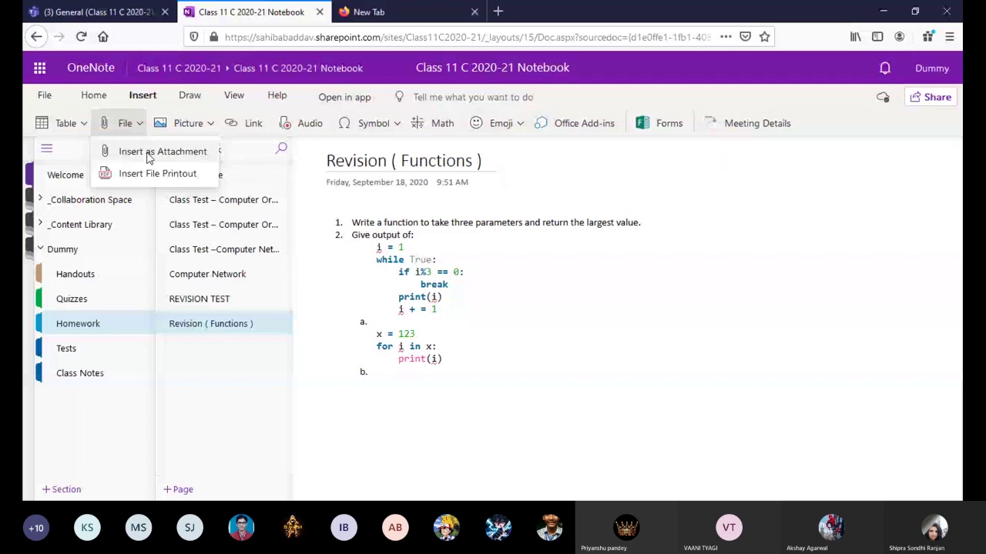
Step: Choose Insert File Printout to get the Word or PDF document dialog
left_click(154, 173)
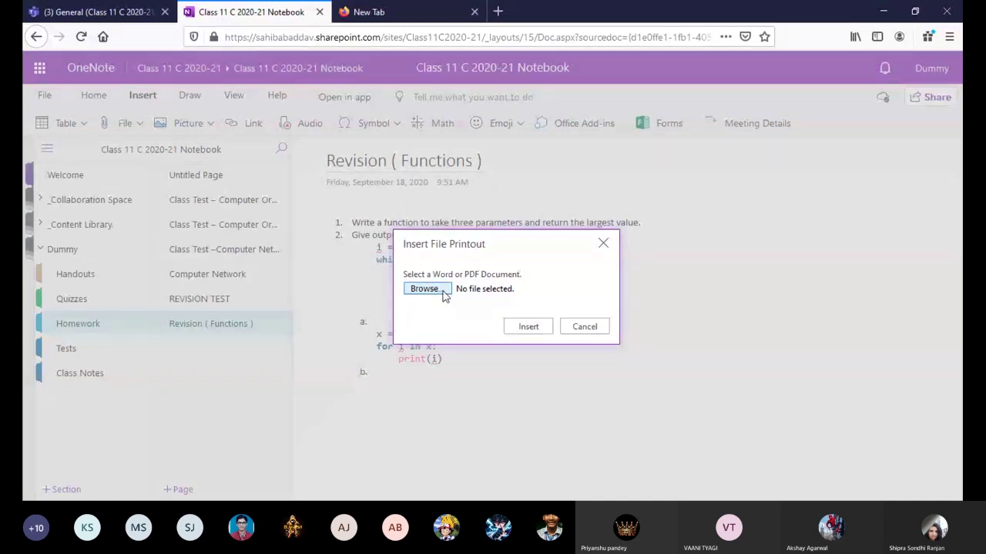
Step: Insert 'Cs Class test' from Downloads as a printout on the page
left_click(443, 295)
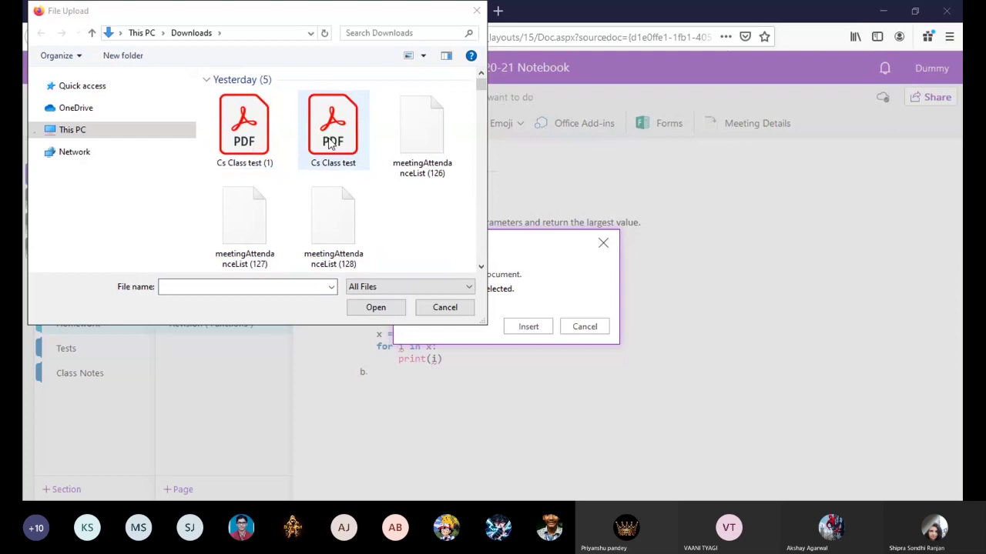
double_click(332, 144)
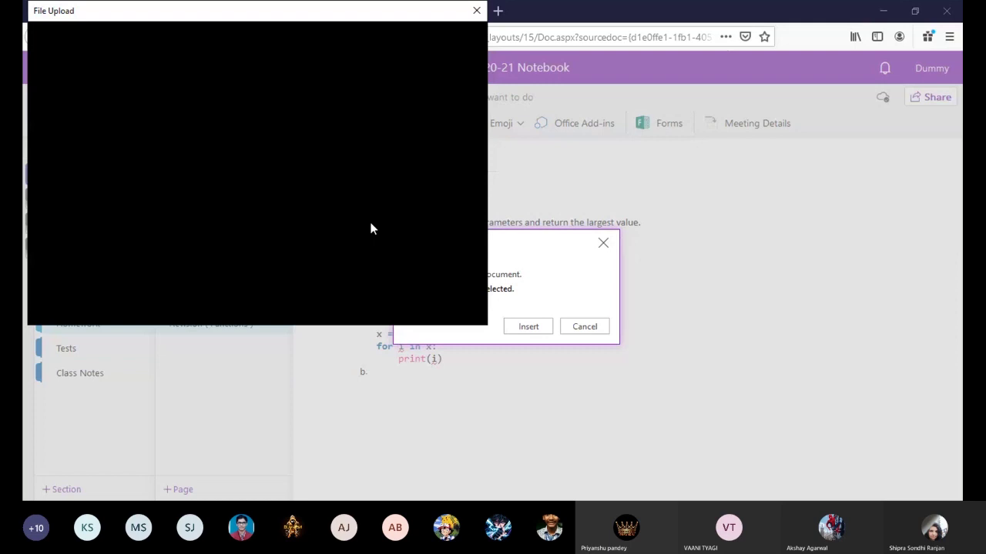
left_click(529, 327)
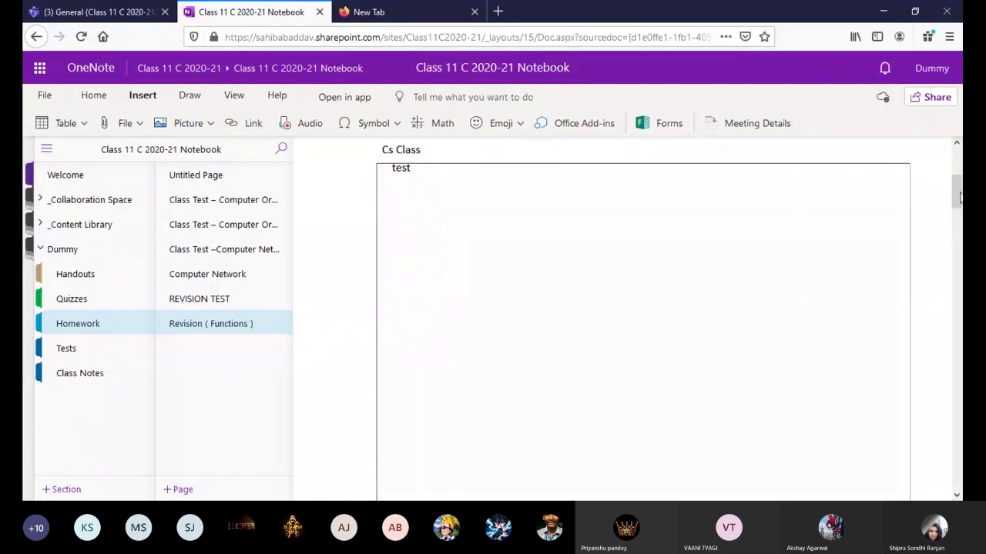
Step: Scroll down the page to check the loaded handwritten class-test printout pages
left_click_drag(961, 198, 955, 179)
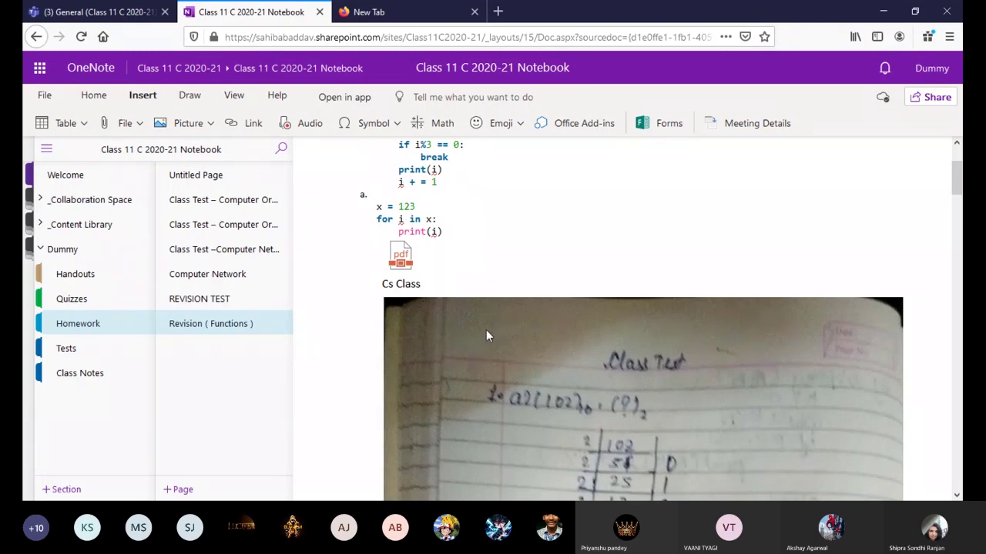
mouse_move(958, 179)
left_mouse_down()
mouse_move(960, 306)
mouse_move(938, 160)
left_mouse_up()
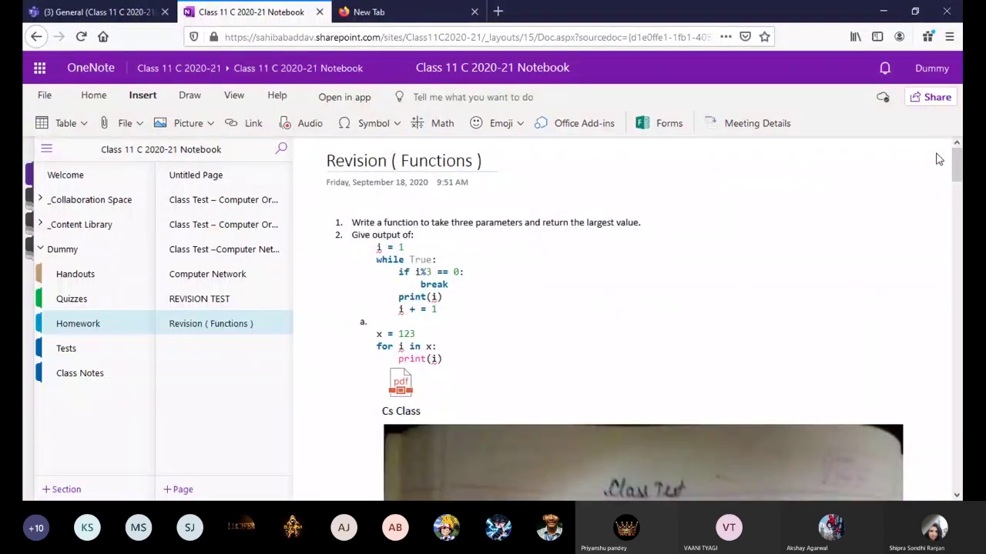